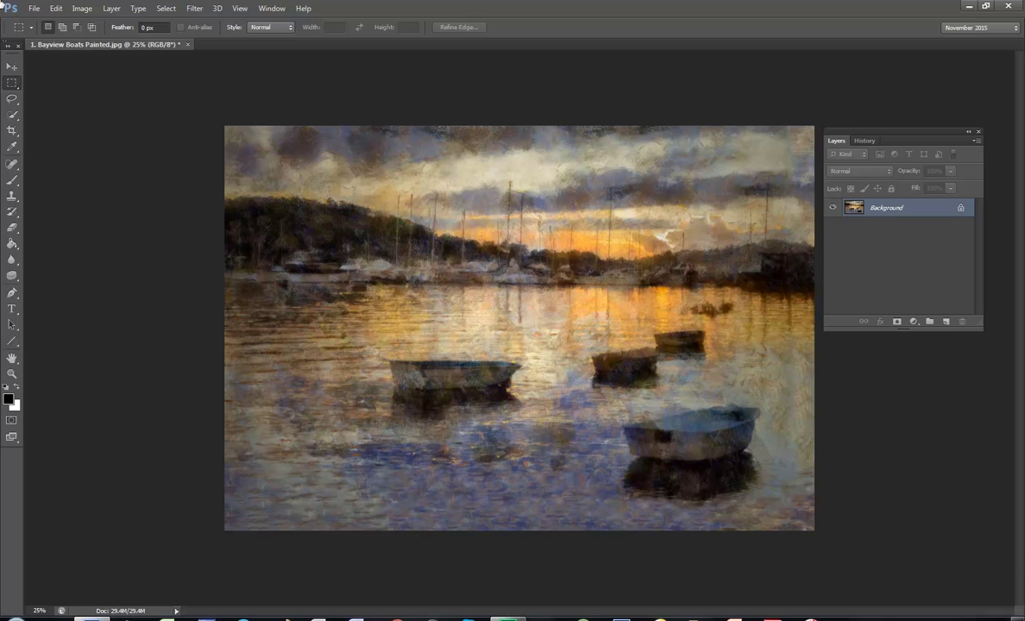
# - Convert the Background into an editable Layer 0
pyautogui.doubleClick(893, 208)
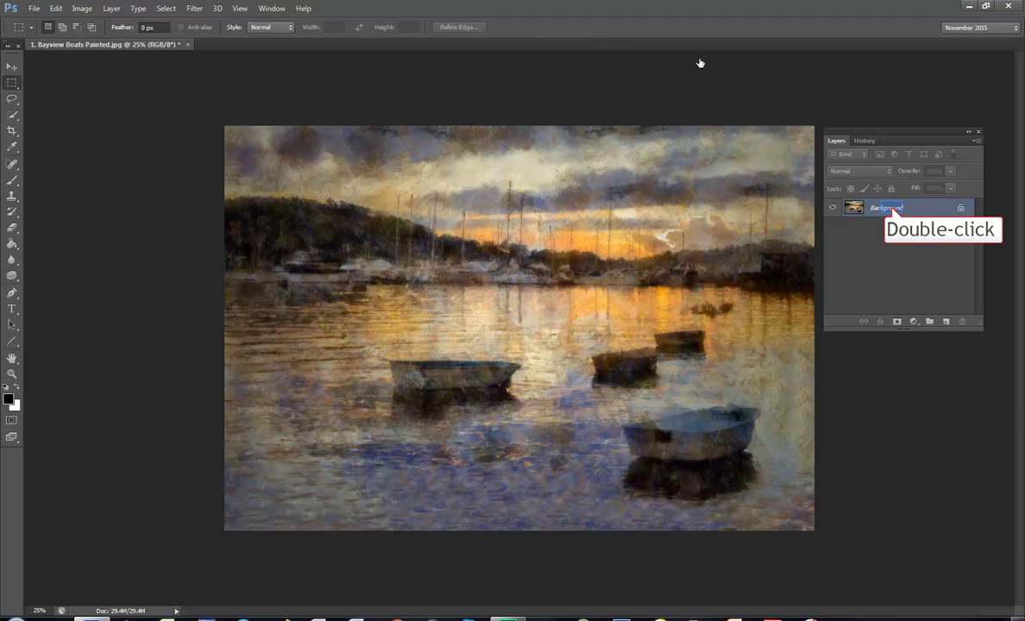
pyautogui.doubleClick(892, 209)
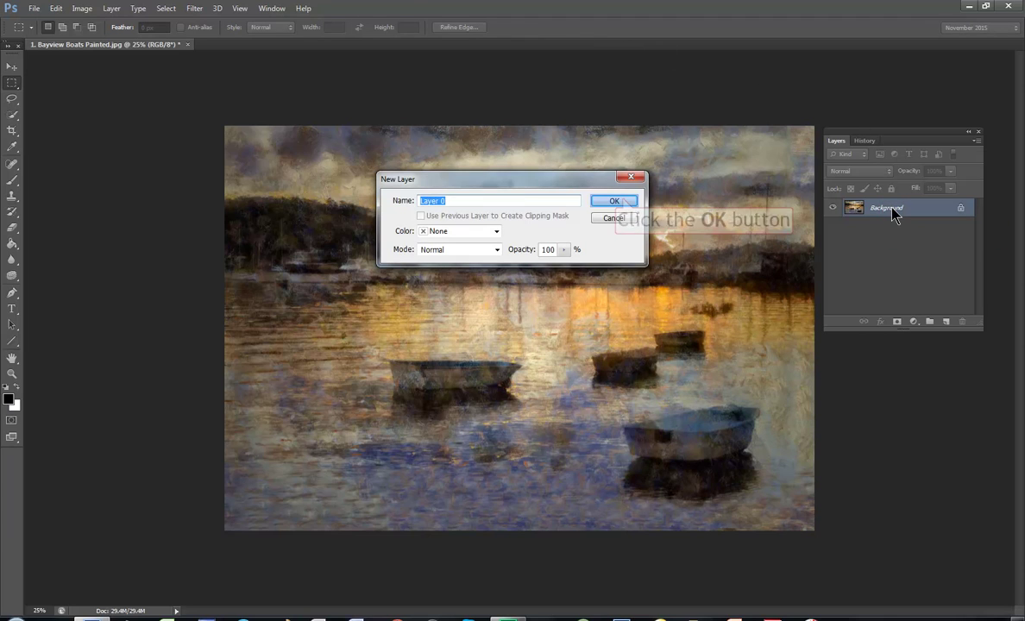
pyautogui.click(615, 201)
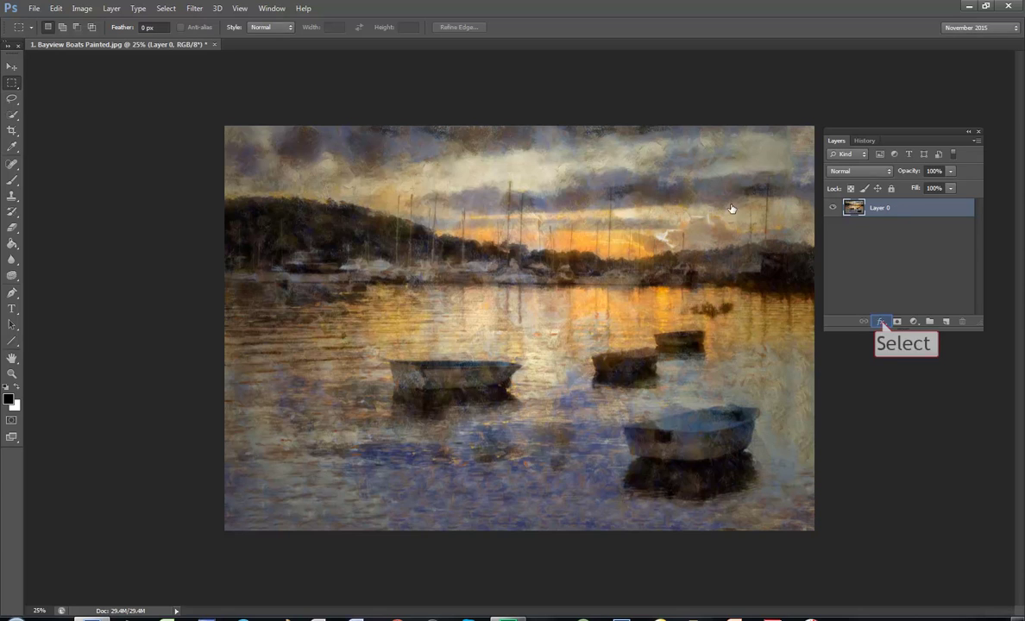
# - Add a thick black Stroke positioned Inside to Layer 0 as a border
pyautogui.click(880, 323)
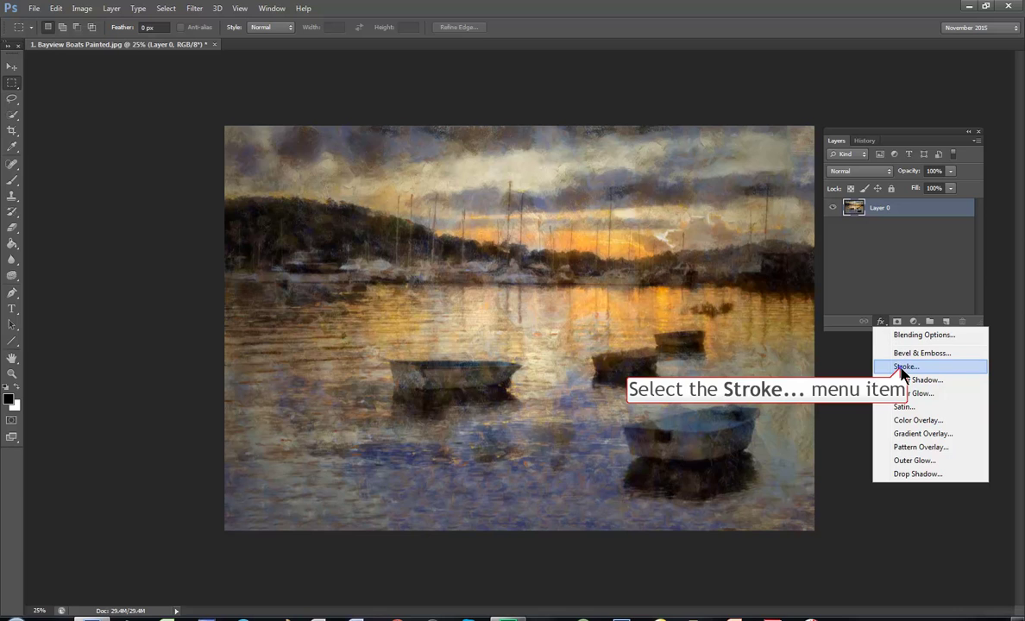
pyautogui.click(901, 365)
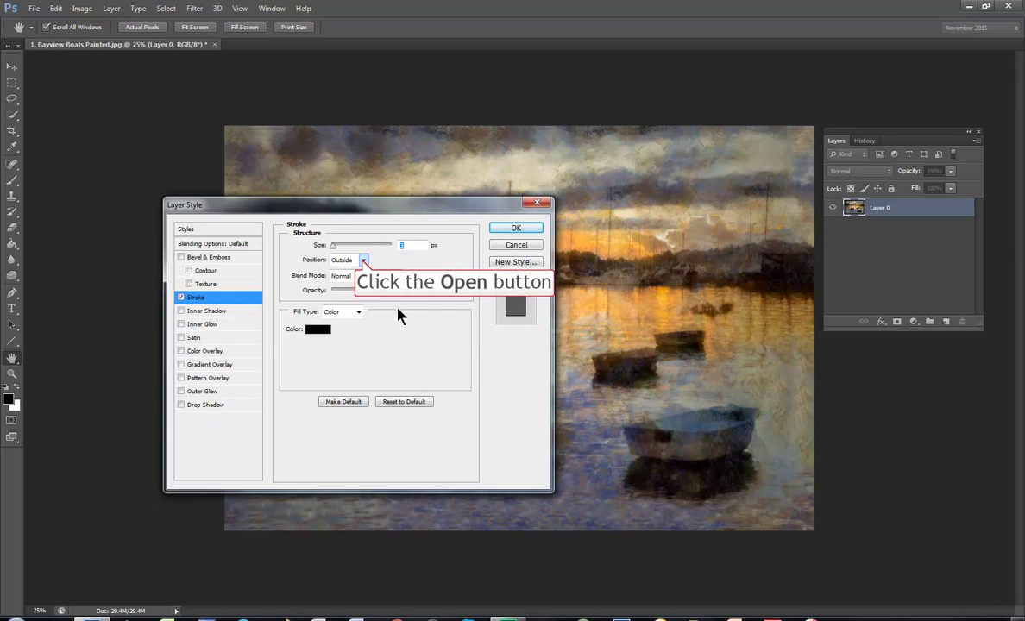
pyautogui.click(363, 261)
pyautogui.click(340, 277)
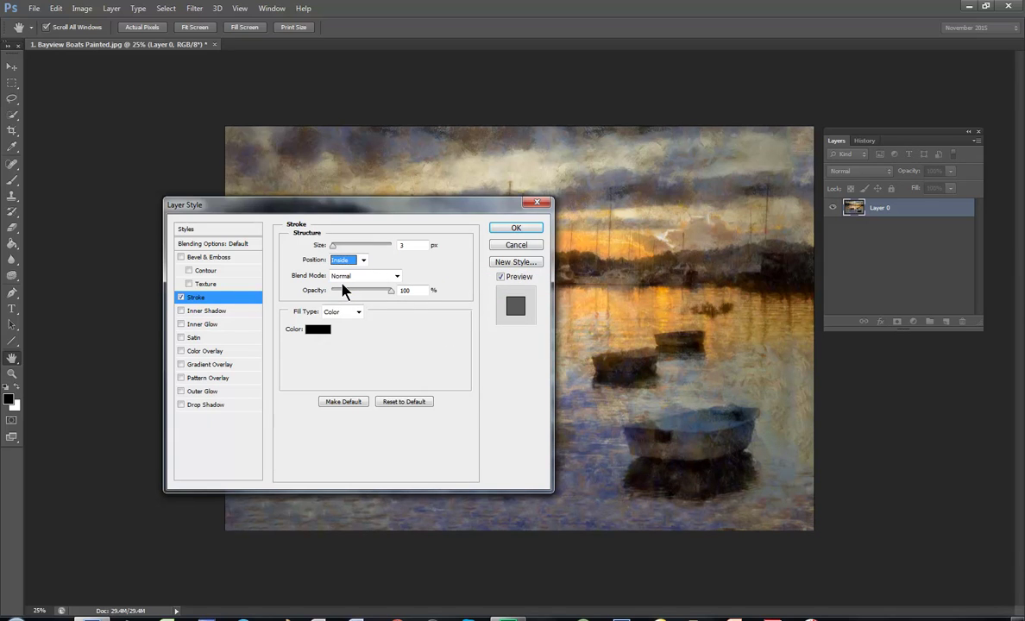
pyautogui.moveTo(332, 245); pyautogui.dragTo(381, 250)
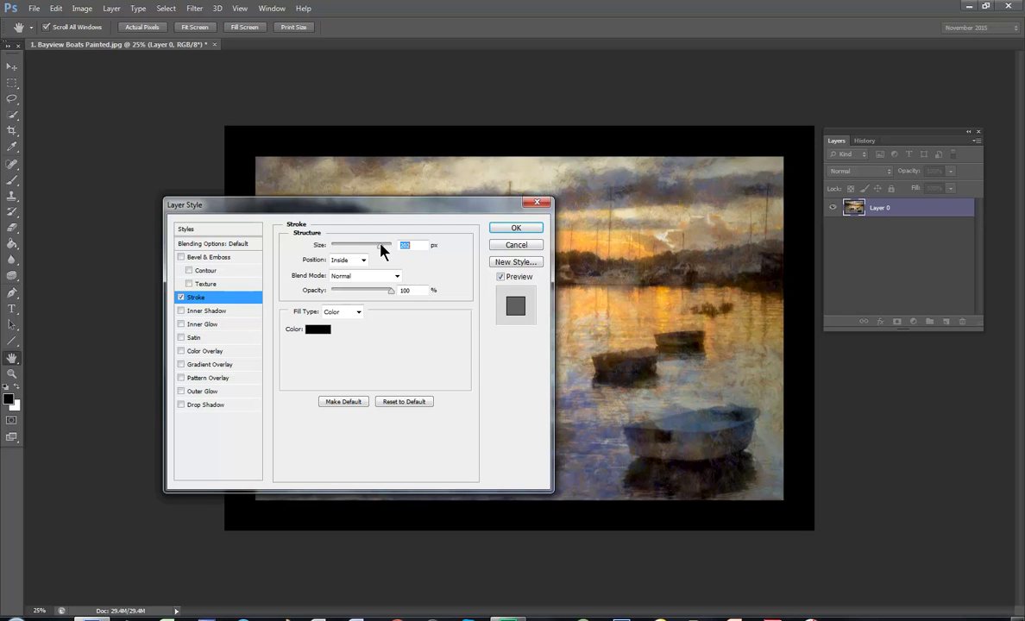
pyautogui.click(516, 228)
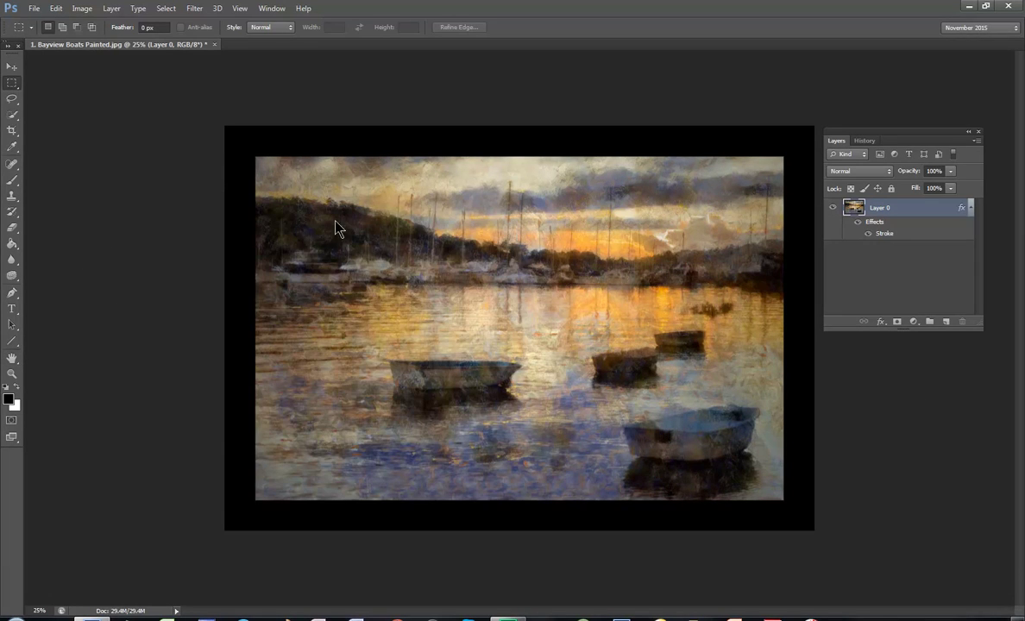
# - Draw a rectangular selection over the photo area inside the black border
pyautogui.click(13, 84)
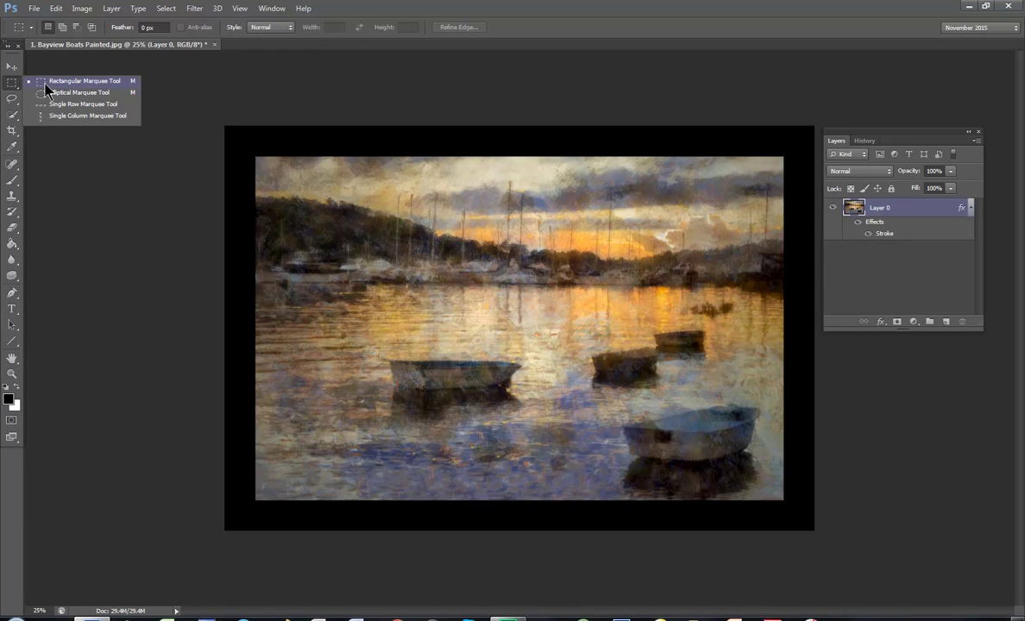
pyautogui.click(44, 83)
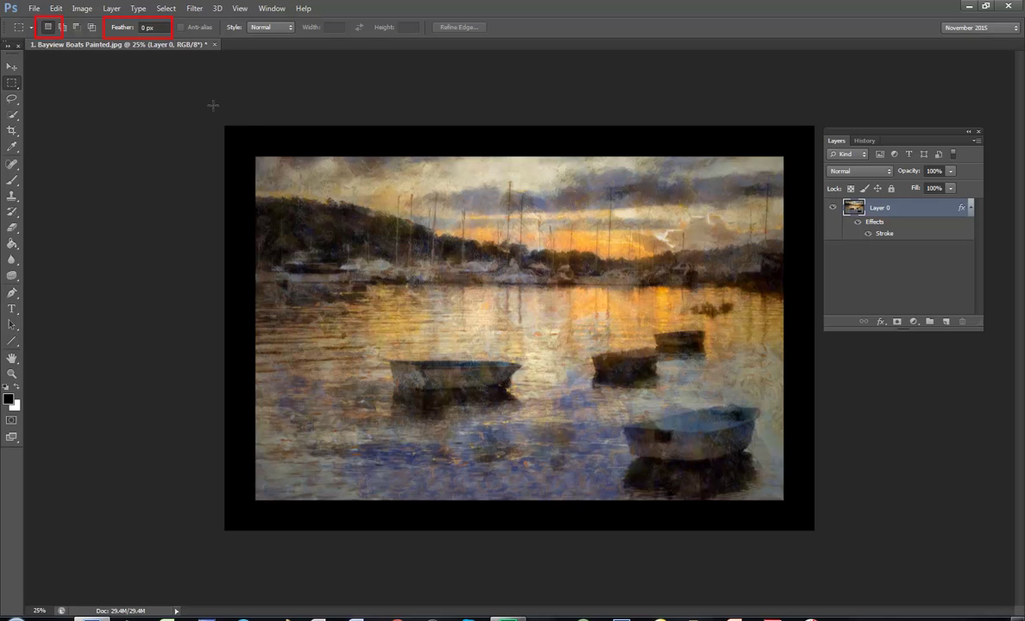
pyautogui.moveTo(255, 156)
pyautogui.mouseDown()
pyautogui.moveTo(740, 492)
pyautogui.moveTo(783, 500)
pyautogui.mouseUp()
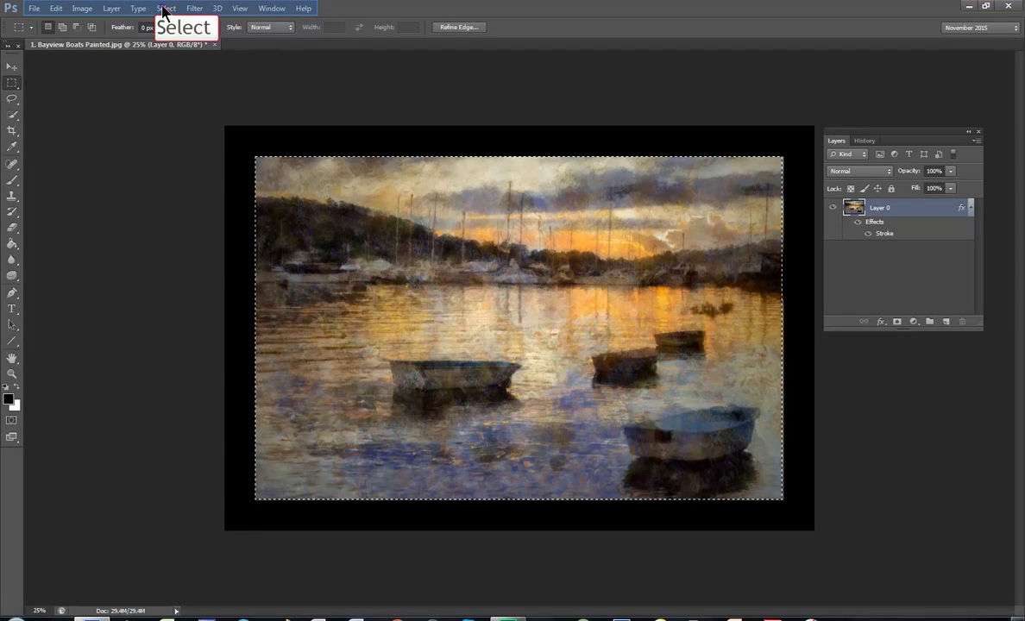
# - Invert the selection to the border strip and delete Layer 0's Stroke effect
pyautogui.click(165, 8)
pyautogui.click(172, 57)
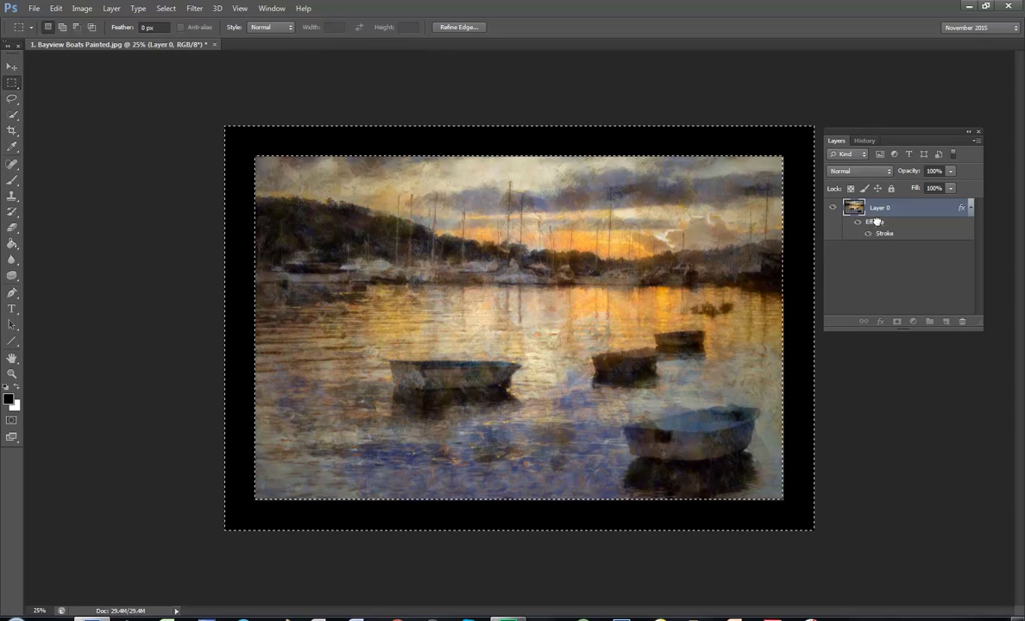
pyautogui.moveTo(874, 222)
pyautogui.mouseDown()
pyautogui.moveTo(895, 275)
pyautogui.moveTo(963, 323)
pyautogui.mouseUp()
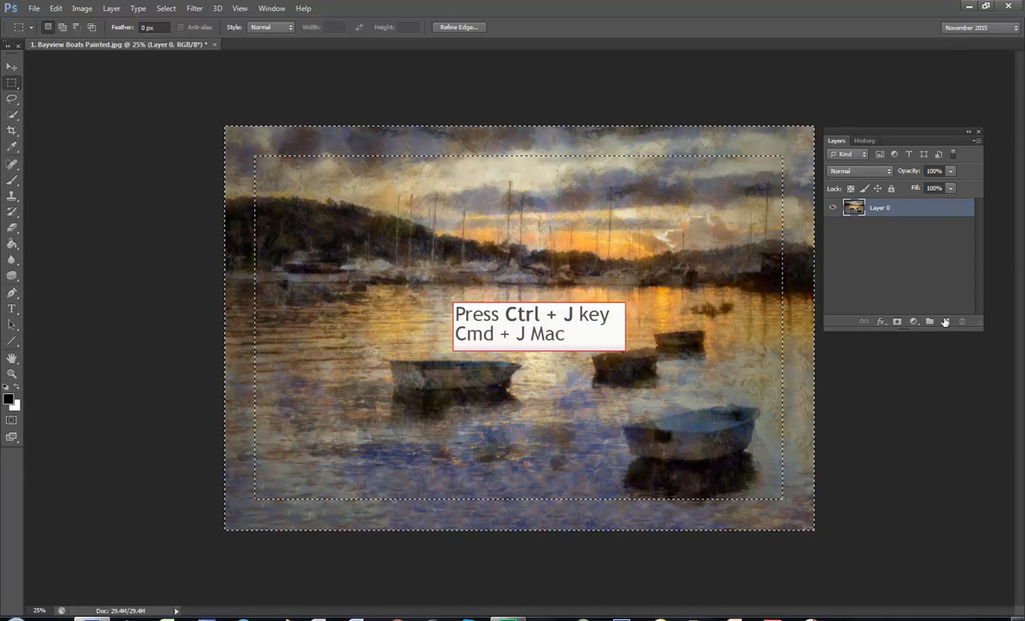
# - Copy the border strip to a new Layer 1, hide Layer 0, and add Bevel & Emboss
pyautogui.hotkey('ctrl', 'j')
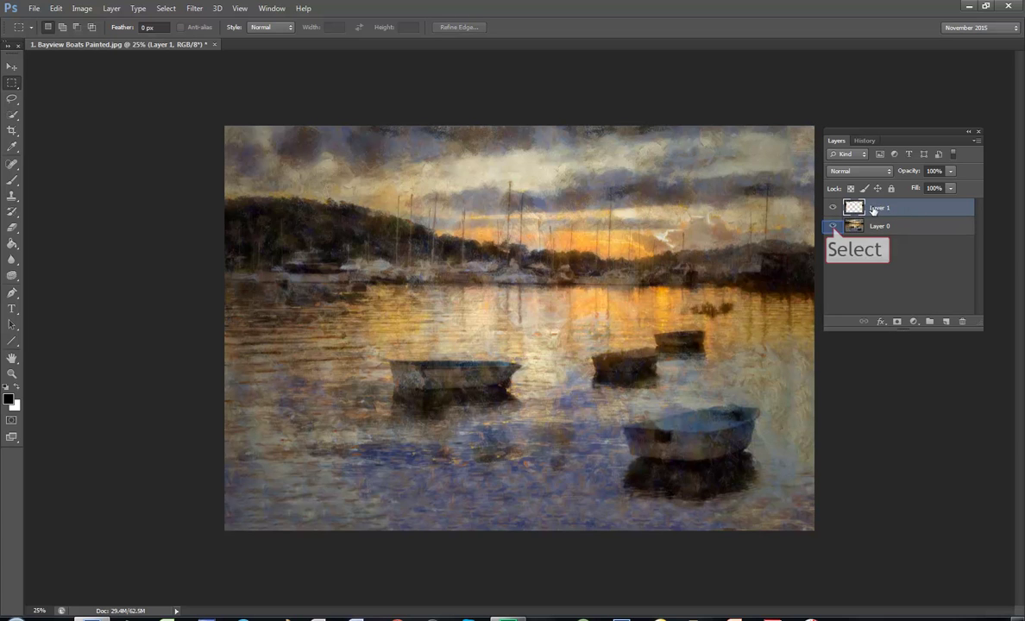
pyautogui.click(834, 226)
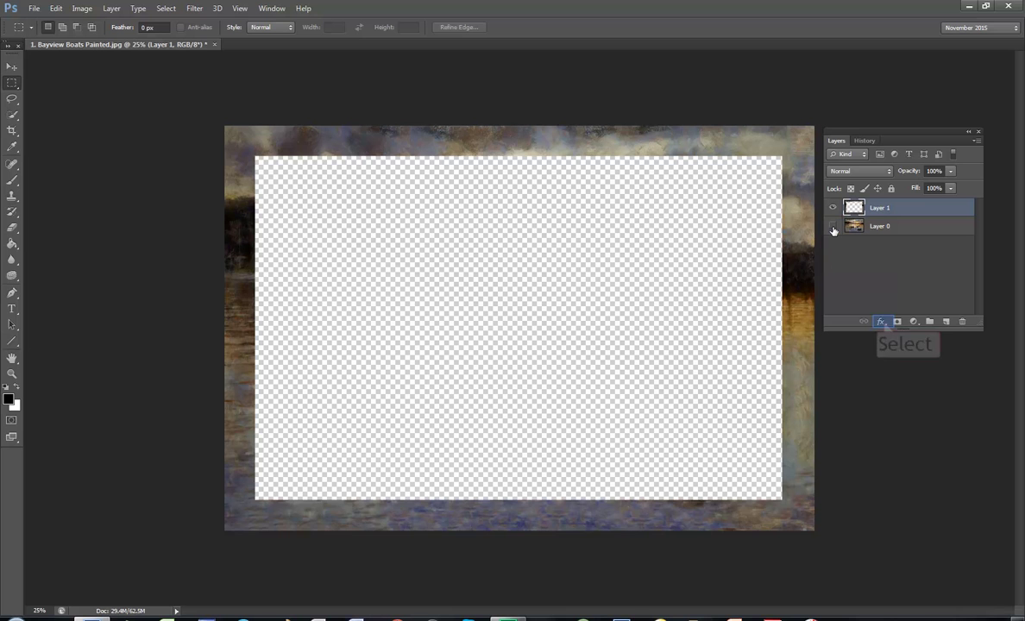
pyautogui.click(881, 323)
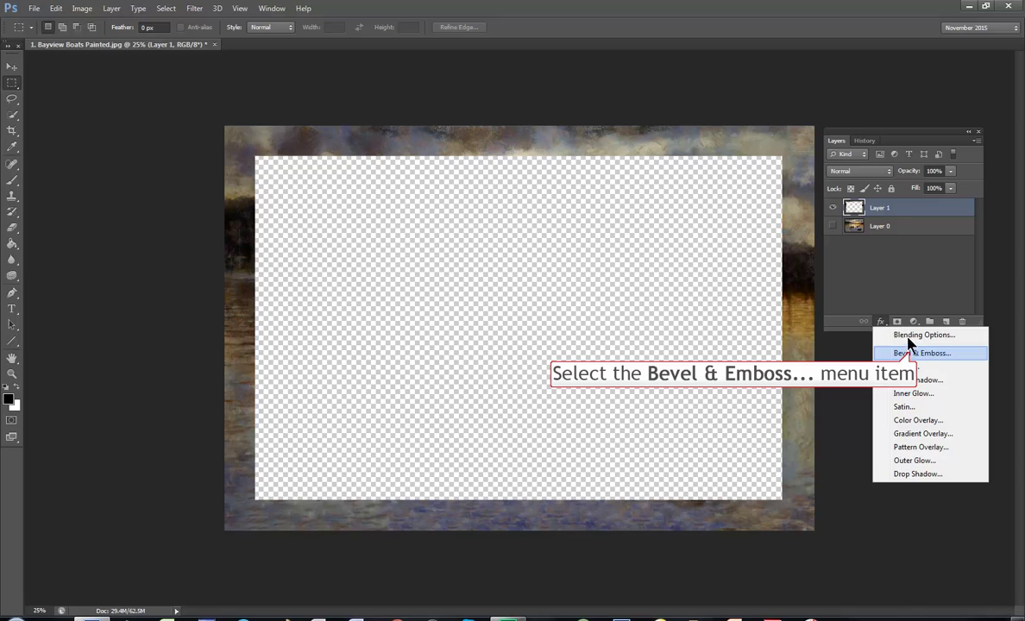
pyautogui.click(910, 354)
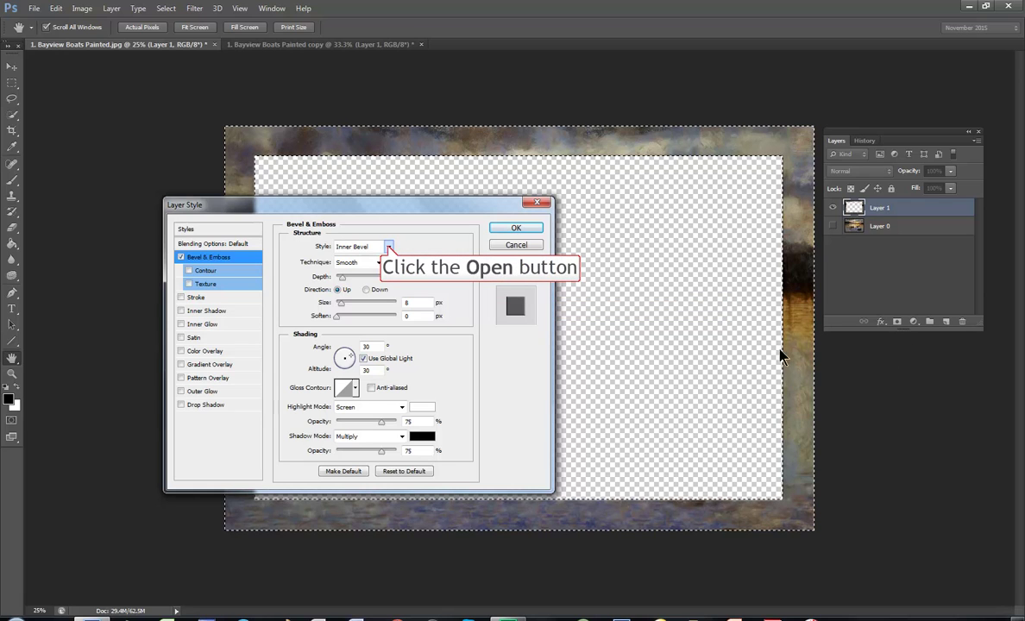
# - Set the bevel to Inner Bevel with 62% depth and 32 px size
pyautogui.click(388, 248)
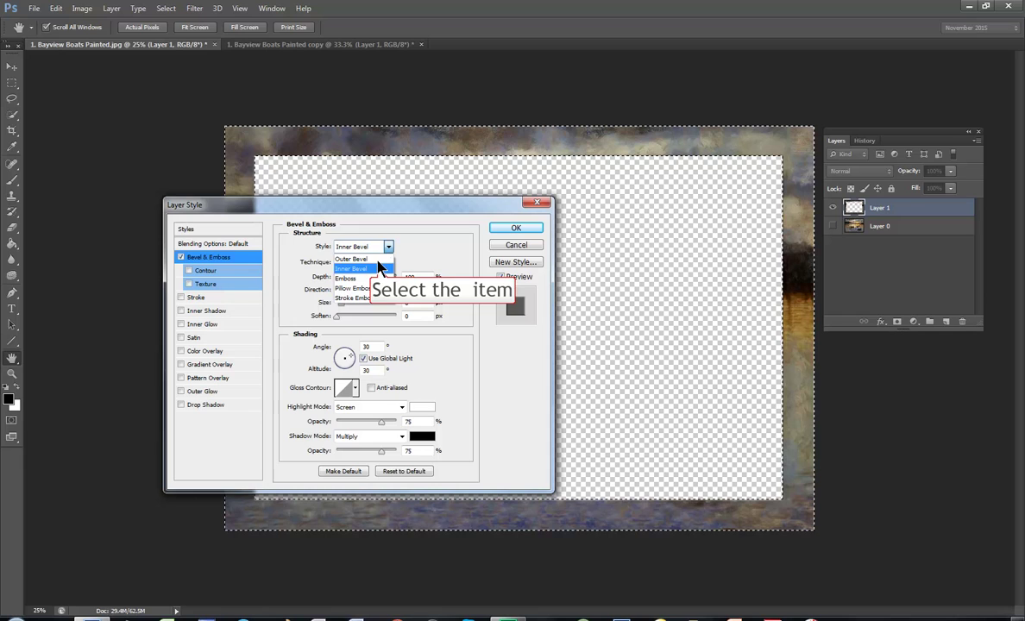
pyautogui.click(365, 269)
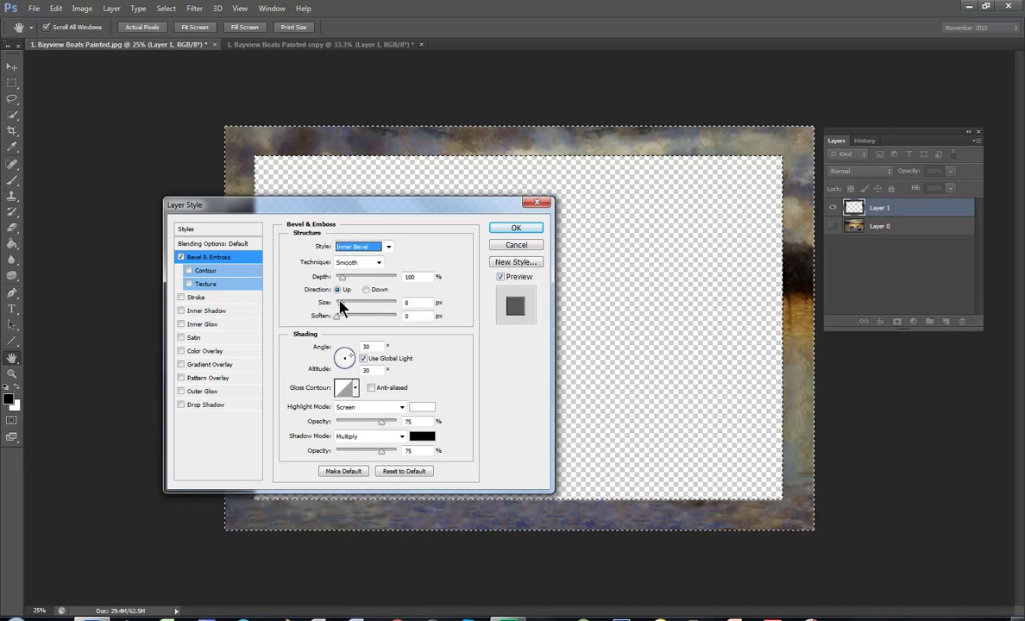
pyautogui.moveTo(341, 304)
pyautogui.mouseDown()
pyautogui.moveTo(356, 310)
pyautogui.moveTo(339, 281)
pyautogui.mouseUp()
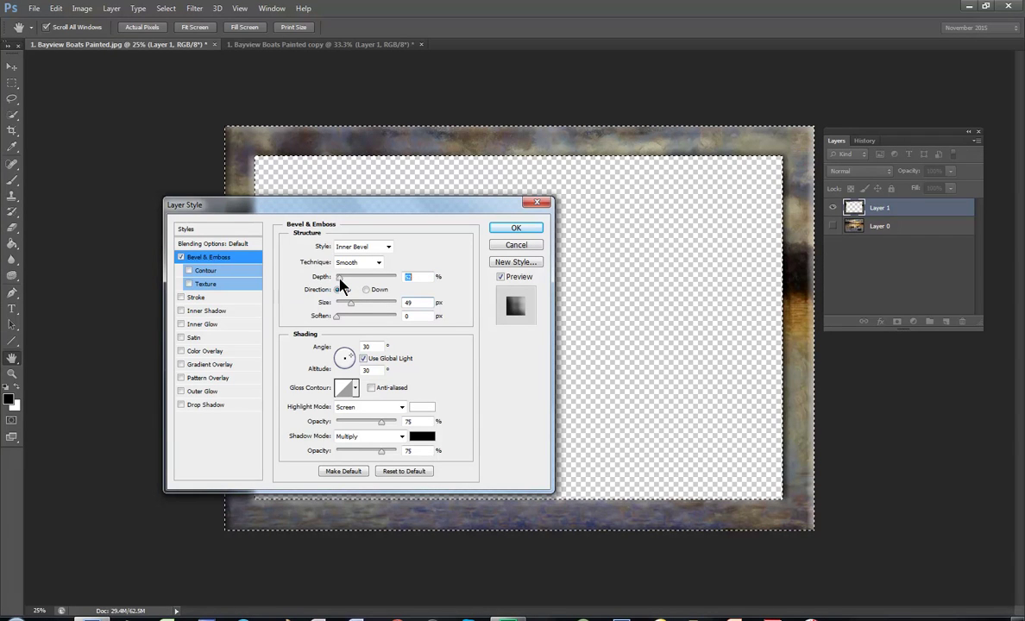
pyautogui.moveTo(340, 285); pyautogui.dragTo(344, 311)
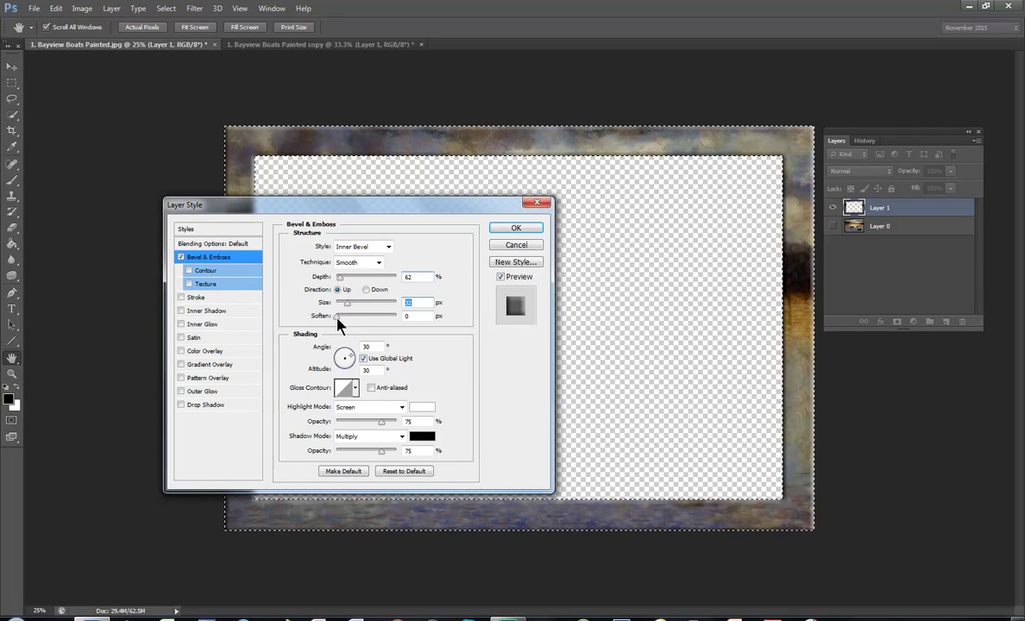
pyautogui.click(336, 317)
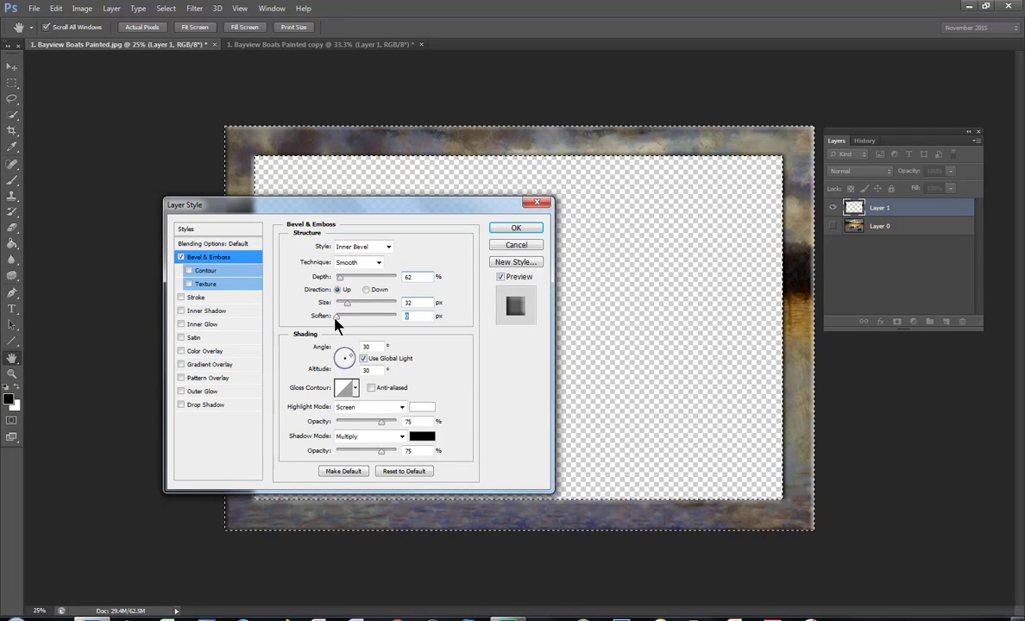
# - Apply the bevel, show Layer 0, and fill the frame with slate blue 4c5276 sampled from the painting
pyautogui.click(516, 228)
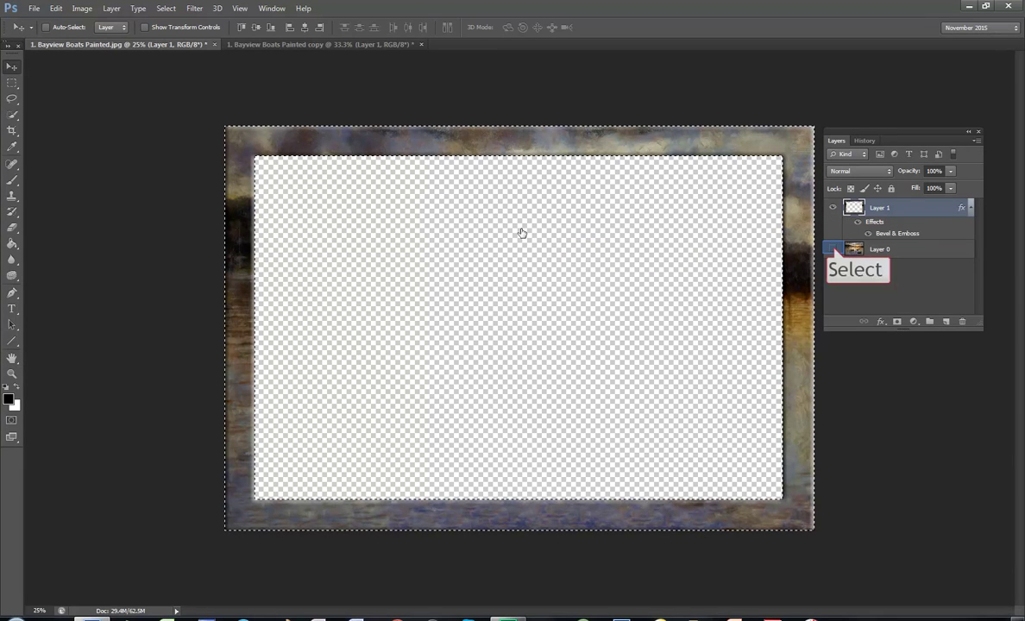
pyautogui.click(833, 250)
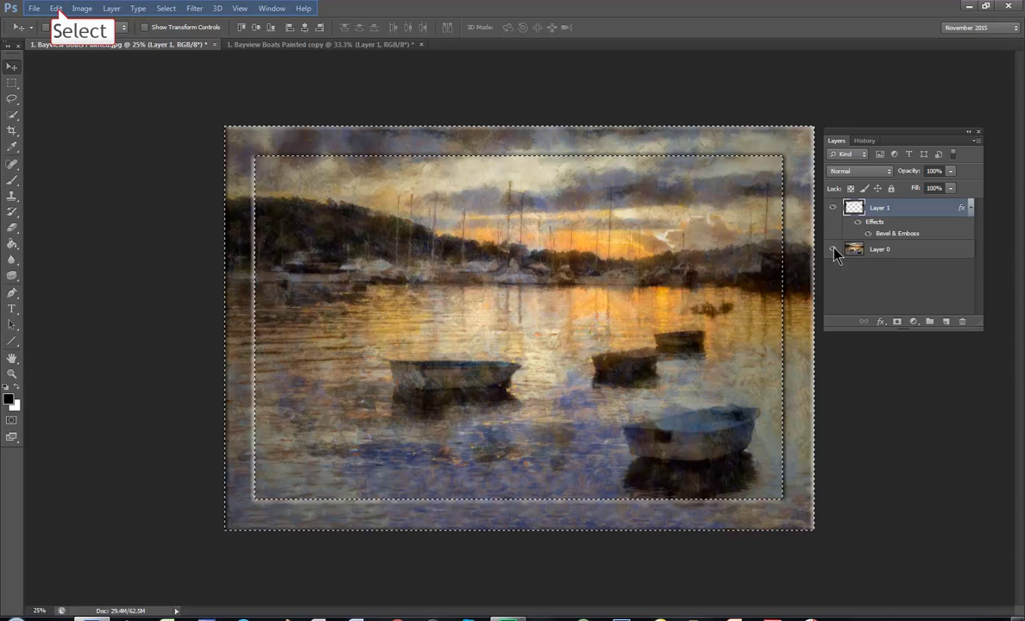
pyautogui.click(56, 9)
pyautogui.click(65, 182)
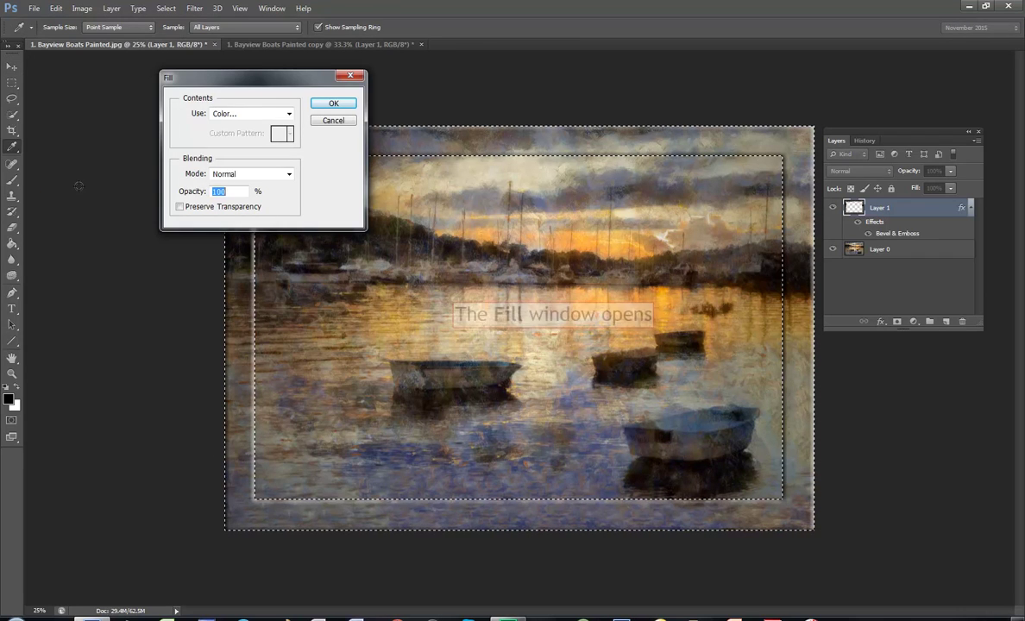
pyautogui.click(289, 114)
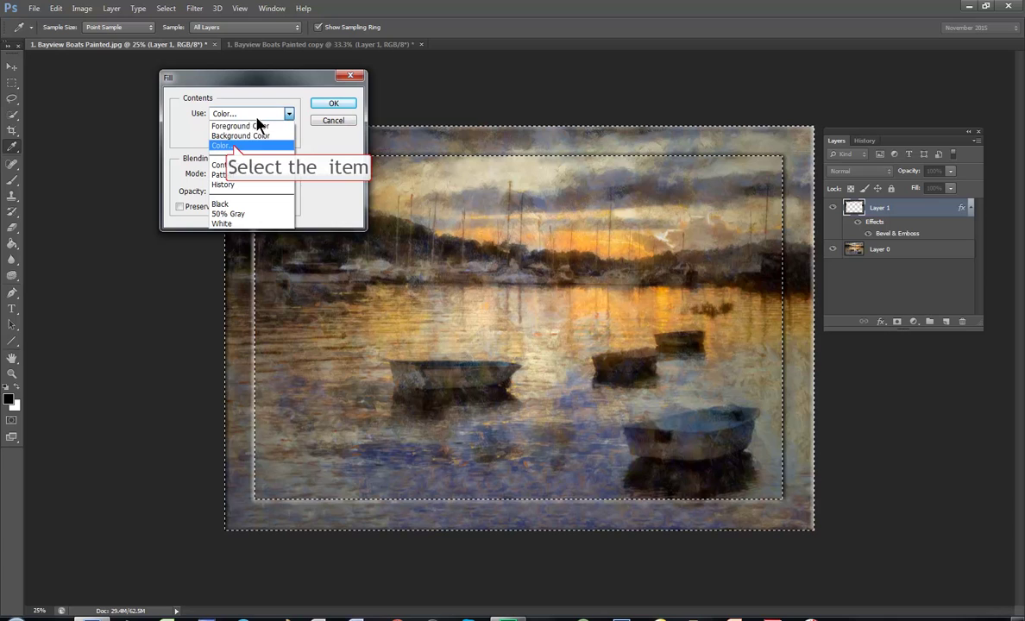
pyautogui.click(234, 148)
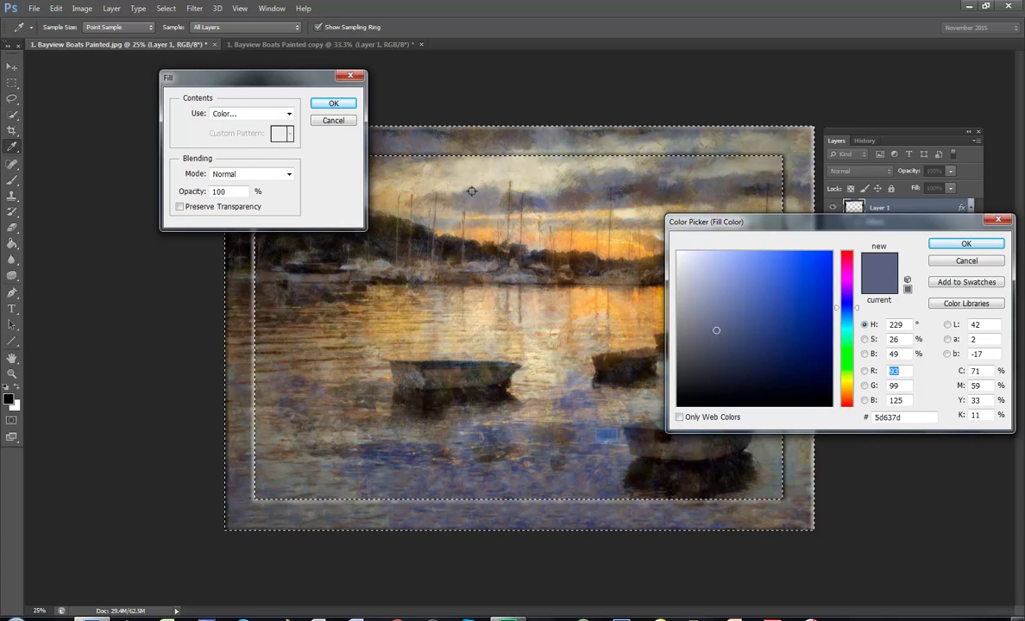
pyautogui.click(606, 437)
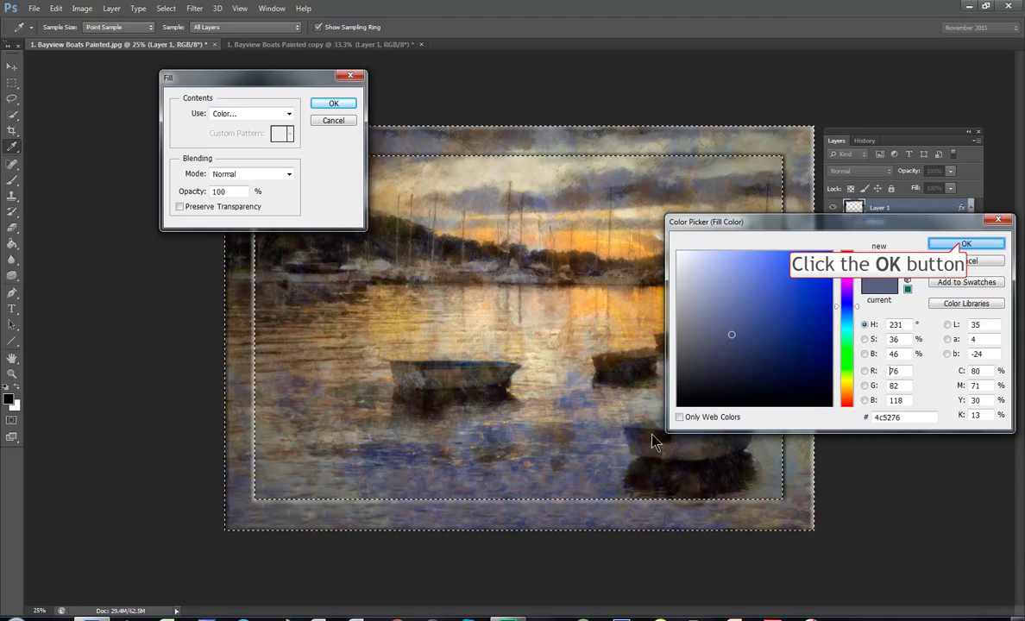
pyautogui.click(963, 245)
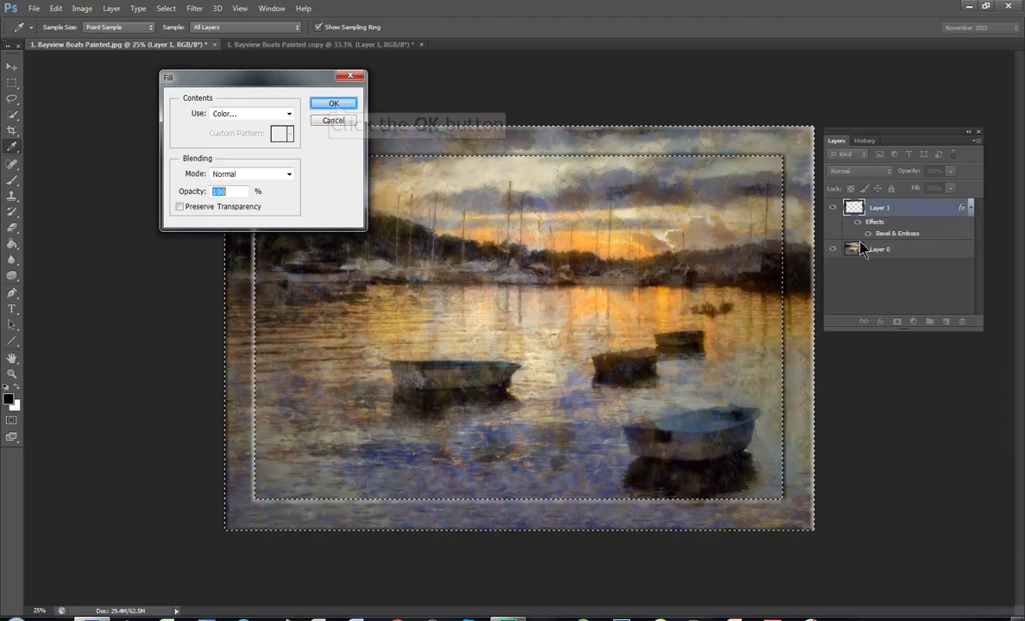
pyautogui.click(335, 103)
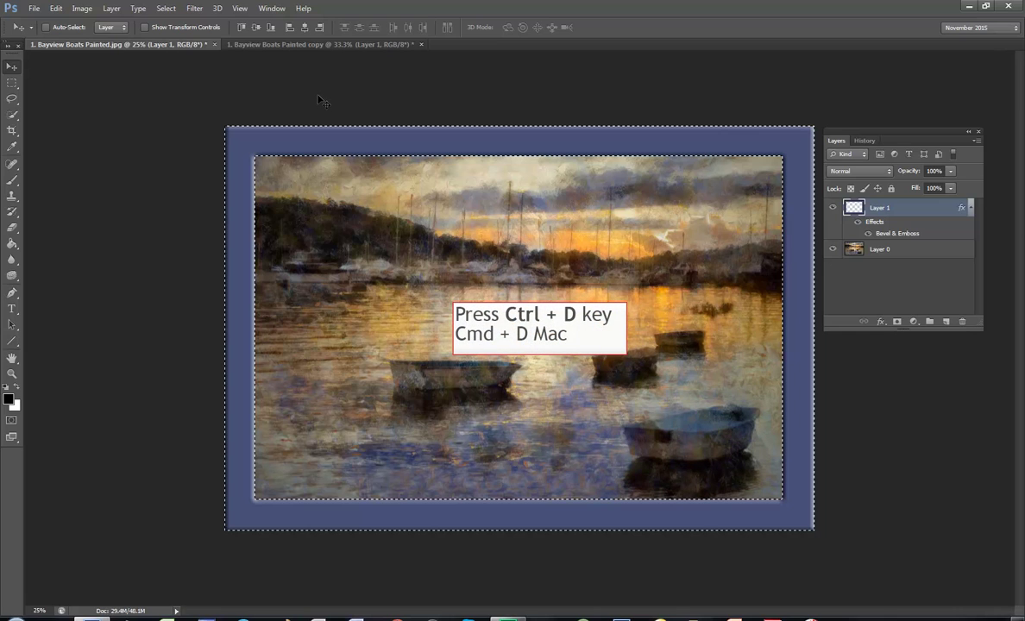
# - Clear the selection, check the painting alone, and duplicate Layer 0
pyautogui.hotkey('ctrl', 'd')
pyautogui.hotkey('alt', '[')
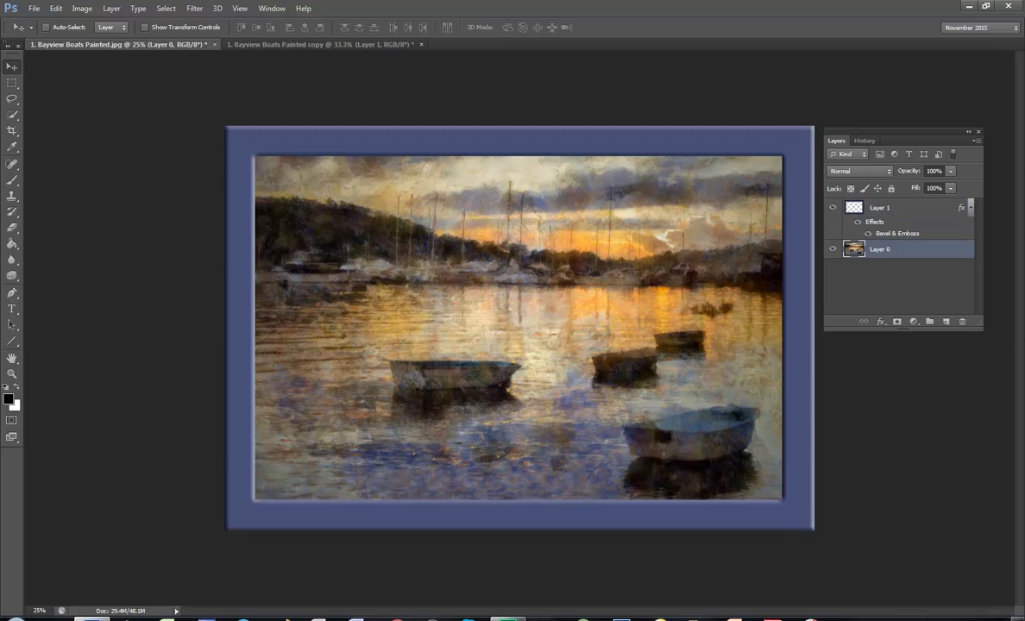
pyautogui.click(833, 207)
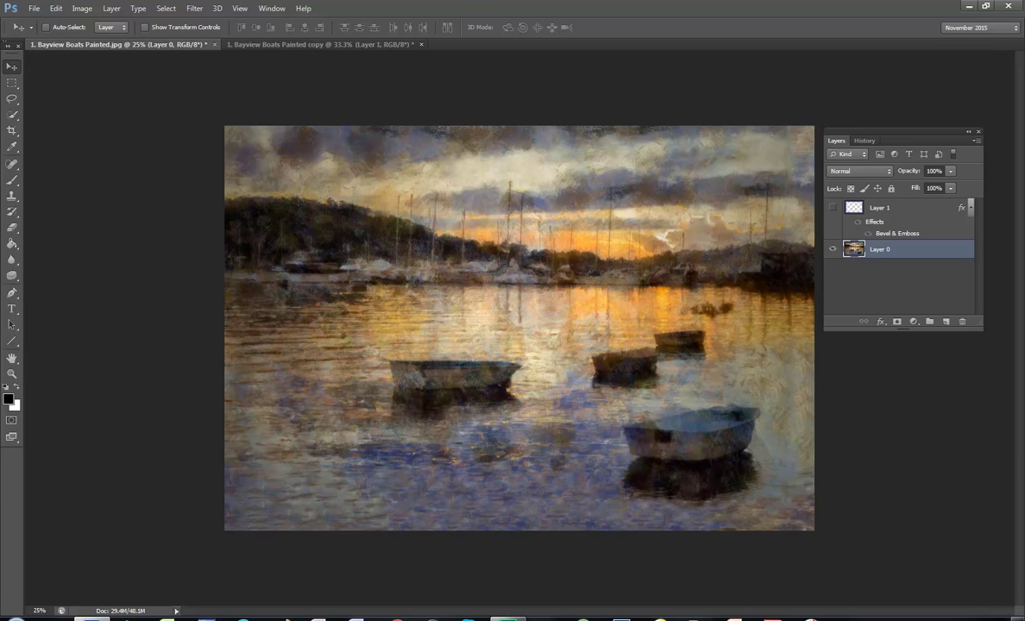
pyautogui.hotkey('ctrl', 'z')
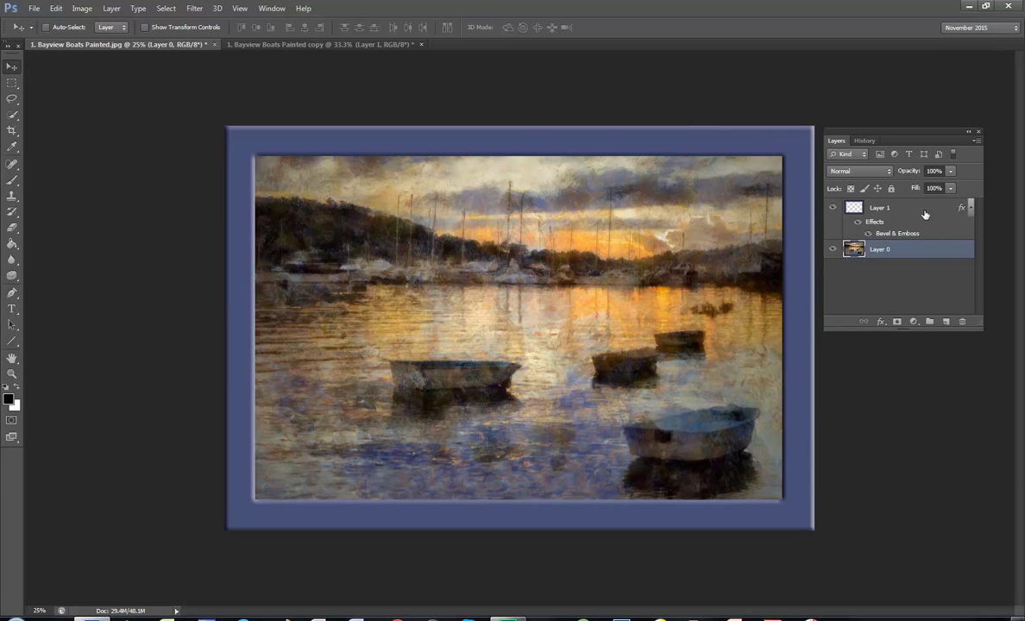
pyautogui.moveTo(937, 253); pyautogui.dragTo(946, 321)
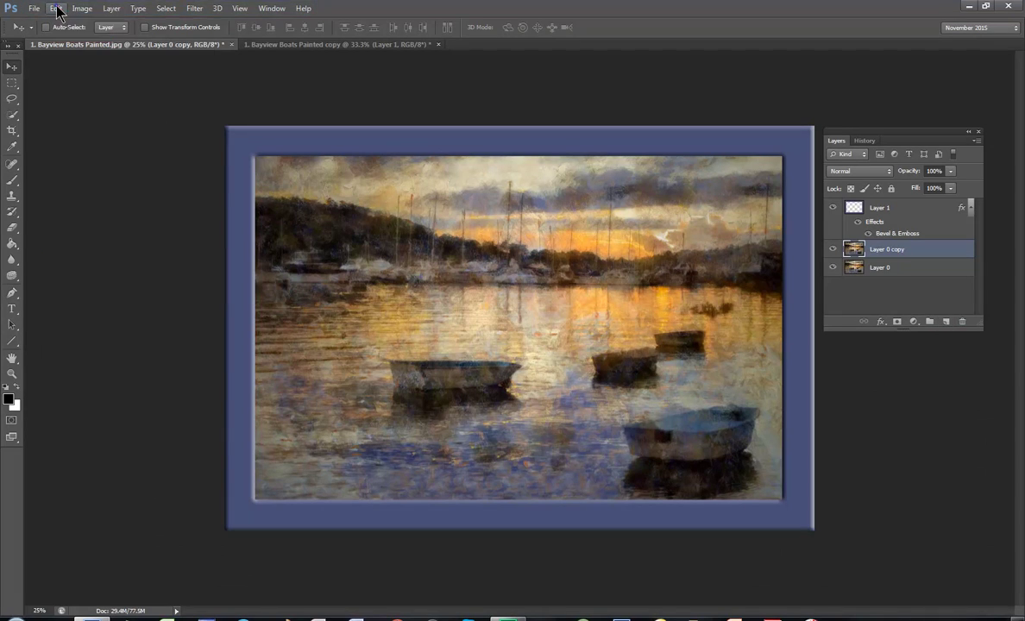
# - Scale the Layer 0 copy to about 90.59% by 86.43% to fit inside the frame
pyautogui.click(56, 8)
pyautogui.moveTo(110, 252)
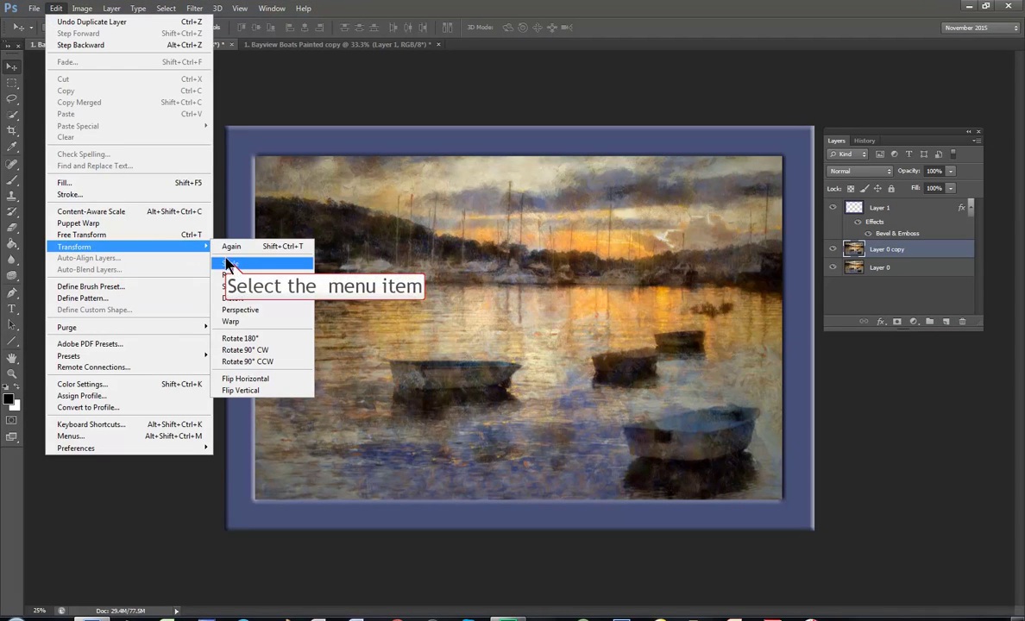
pyautogui.click(228, 263)
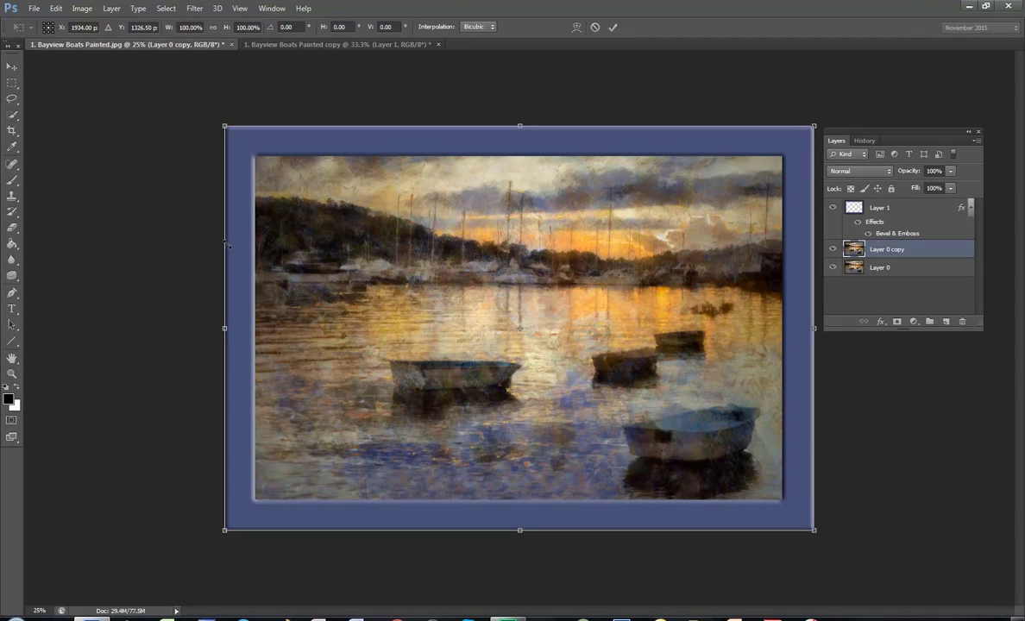
pyautogui.moveTo(224, 125); pyautogui.dragTo(252, 154)
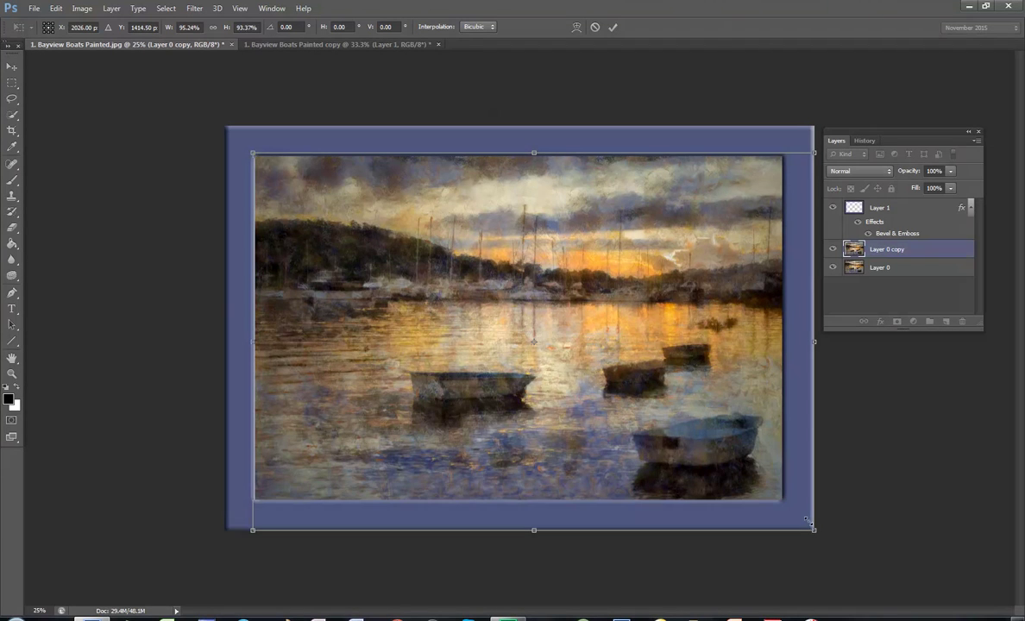
pyautogui.moveTo(814, 530); pyautogui.dragTo(787, 503)
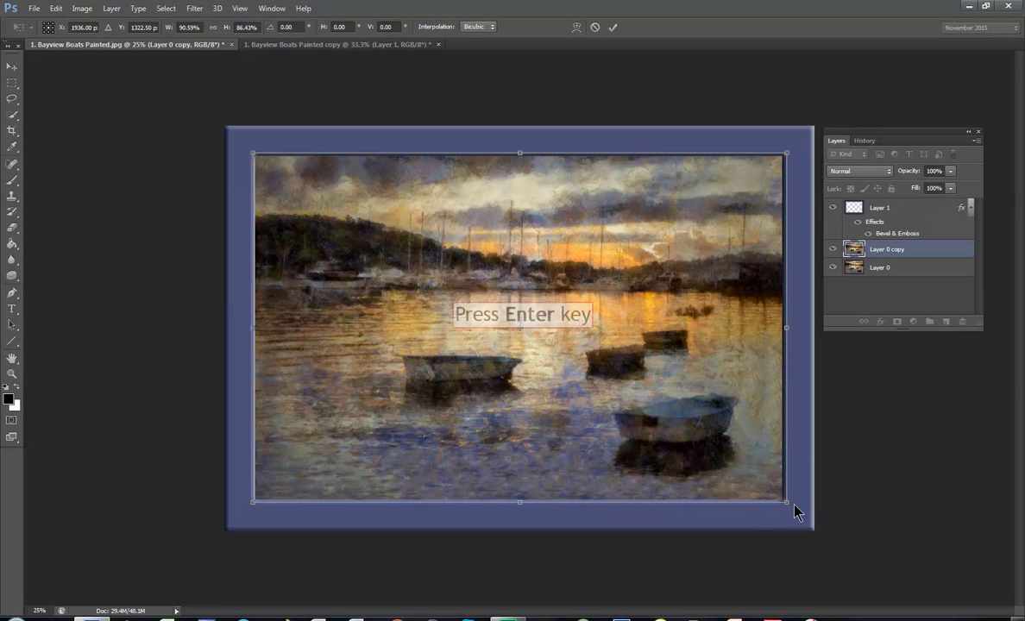
pyautogui.press('Return')
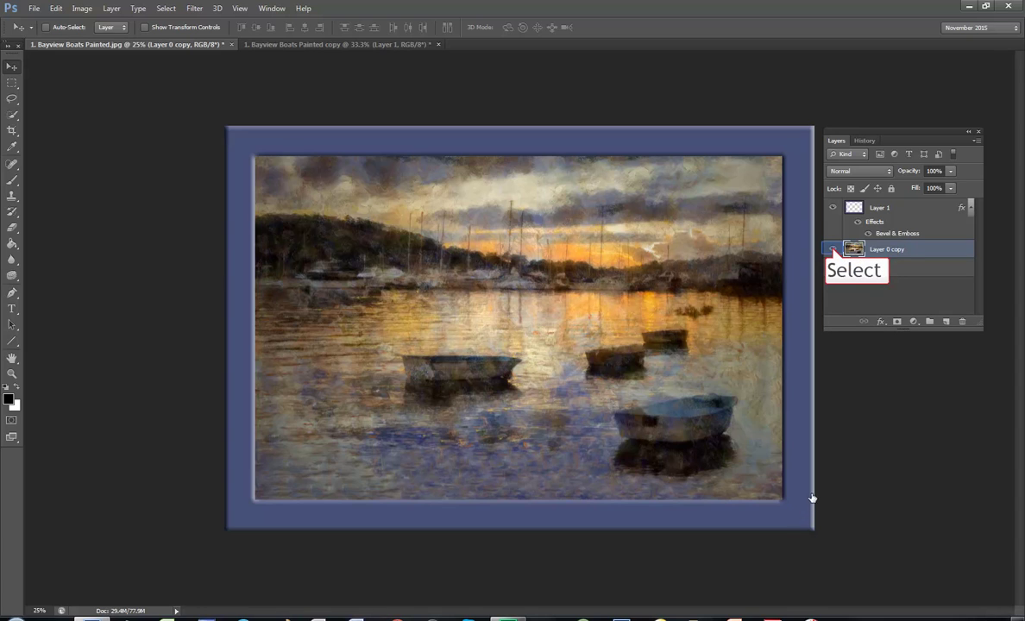
pyautogui.click(832, 250)
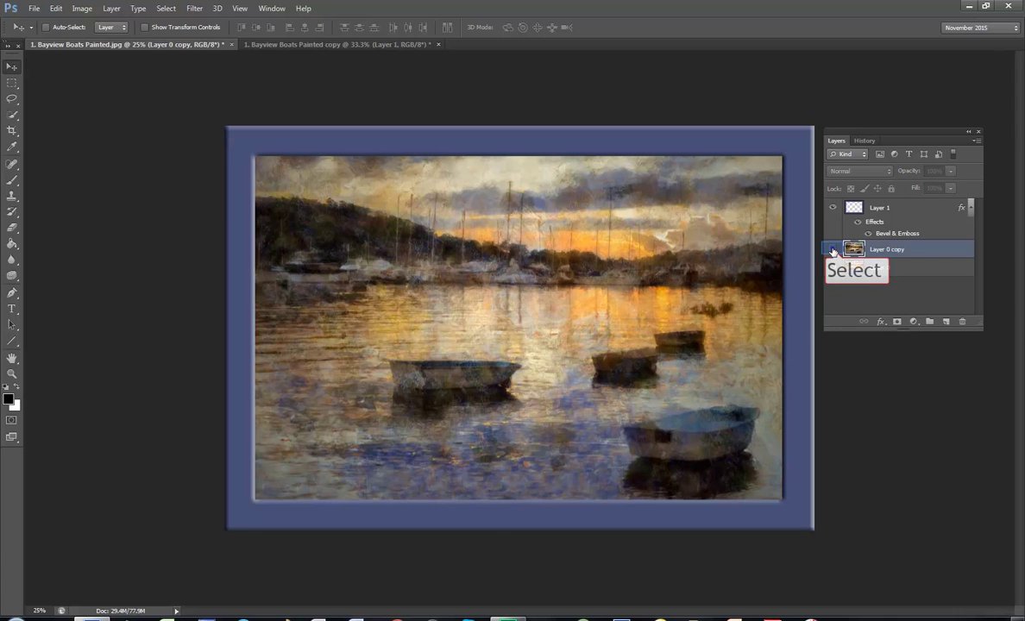
pyautogui.click(833, 251)
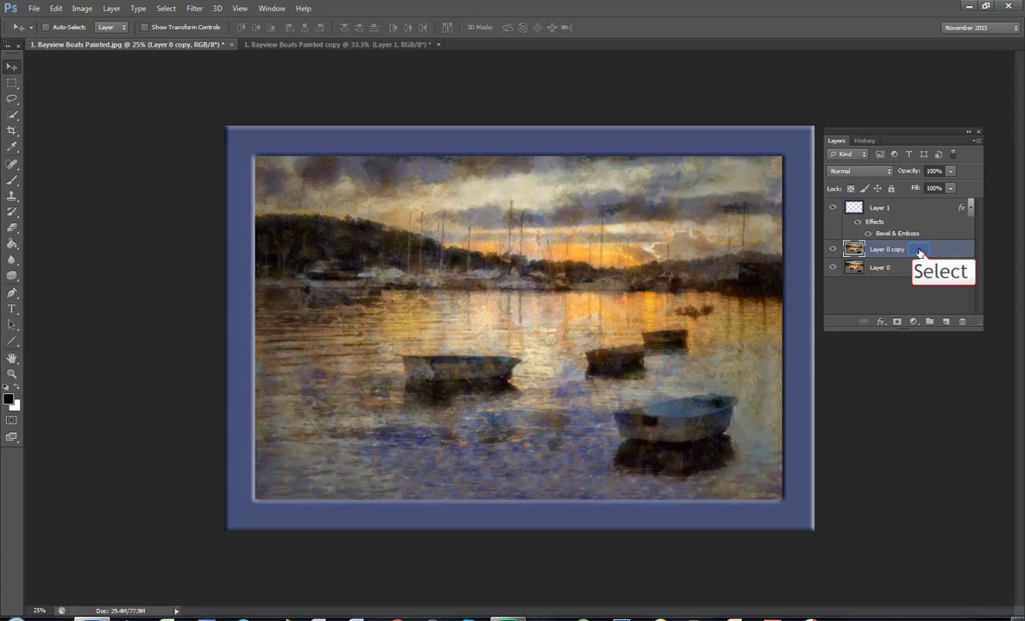